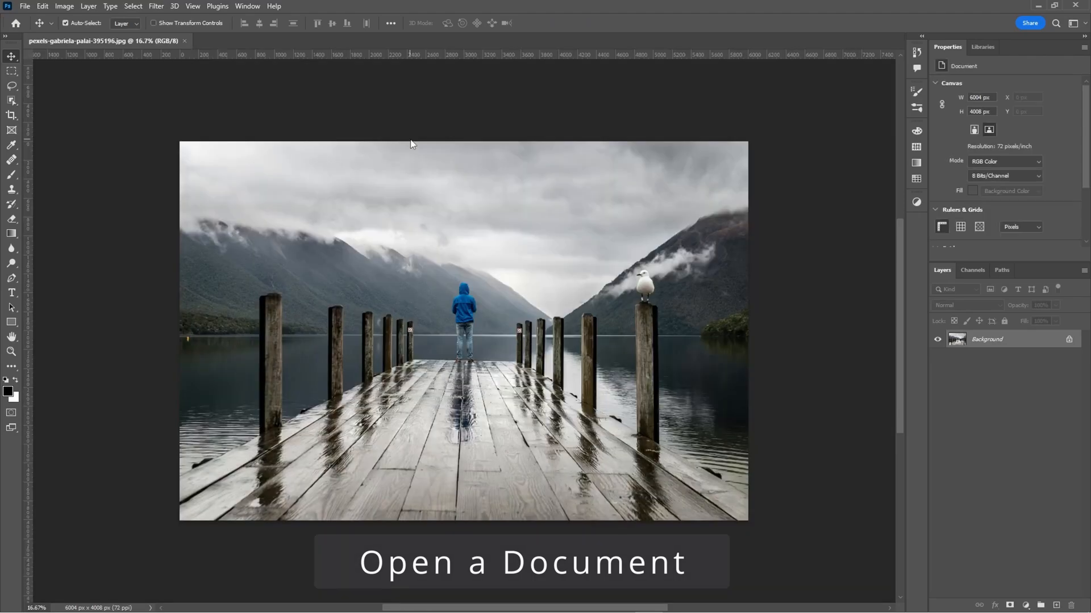
# - Duplicate the Background layer and convert the copy to a smart object
pyautogui.moveTo(1004, 343); pyautogui.dragTo(1056, 605)
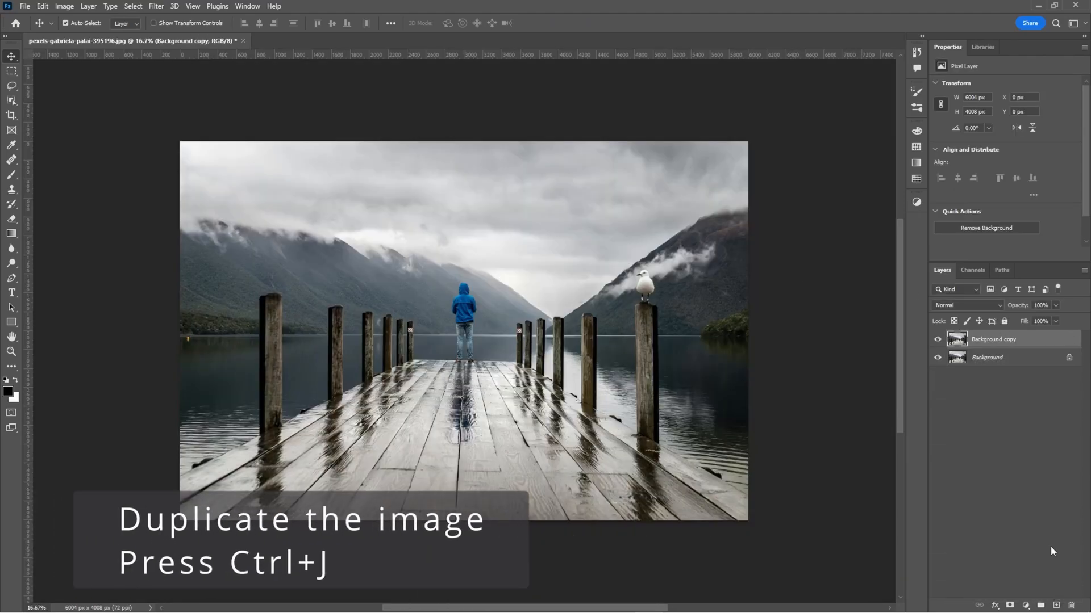
pyautogui.rightClick(1011, 339)
pyautogui.click(933, 296)
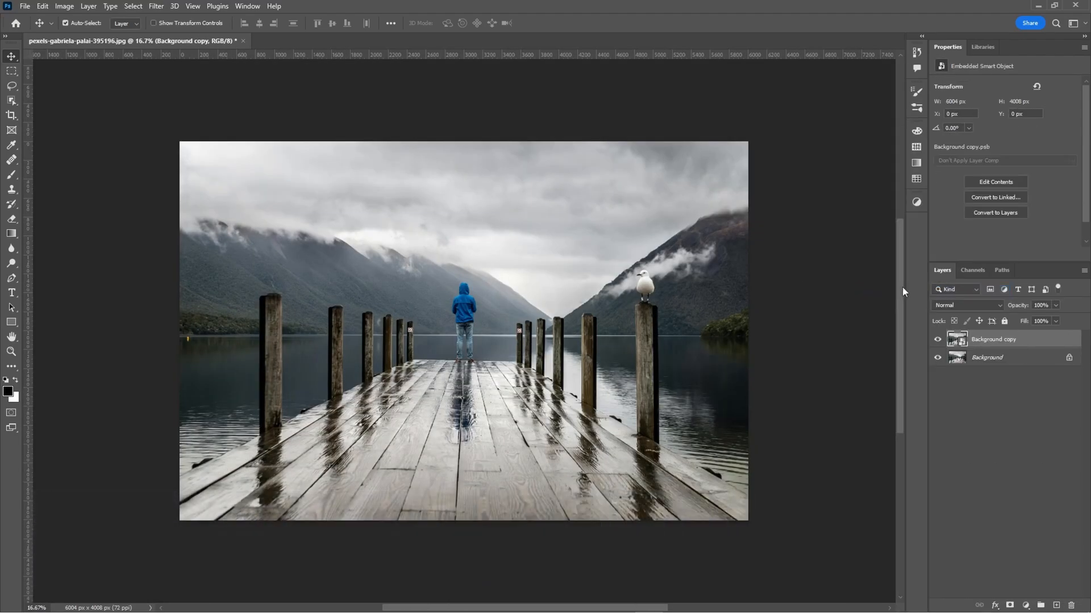
# - Open the Camera Raw Filter and set Tint +10, Contrast +40, Highlights -40, Shadows +50, Whites -40 and Blacks +50
pyautogui.click(156, 6)
pyautogui.click(176, 94)
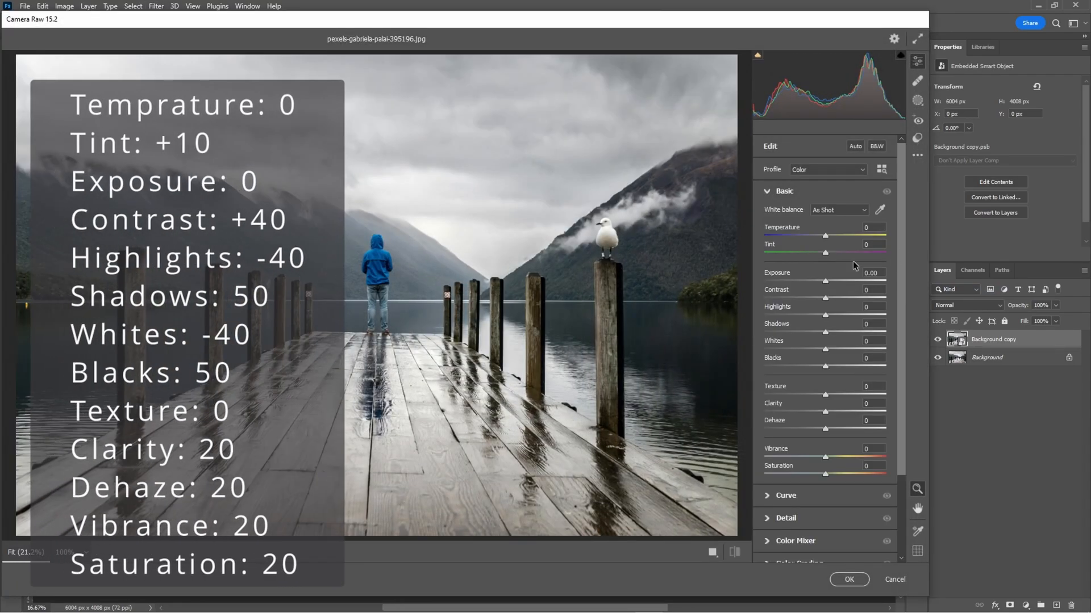
pyautogui.moveTo(810, 247); pyautogui.dragTo(816, 243)
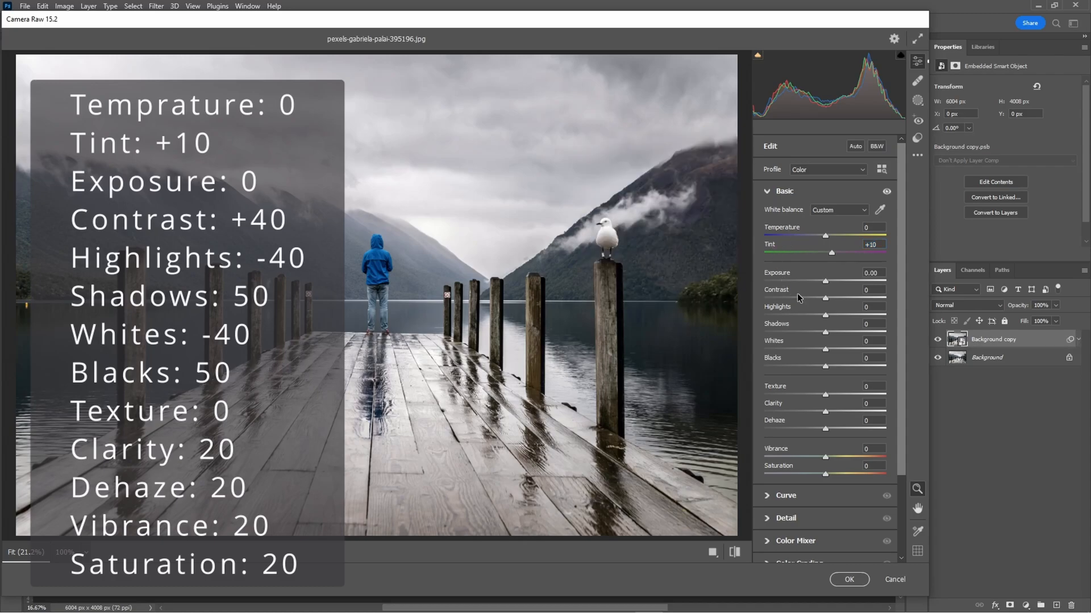
pyautogui.moveTo(796, 293); pyautogui.dragTo(836, 343)
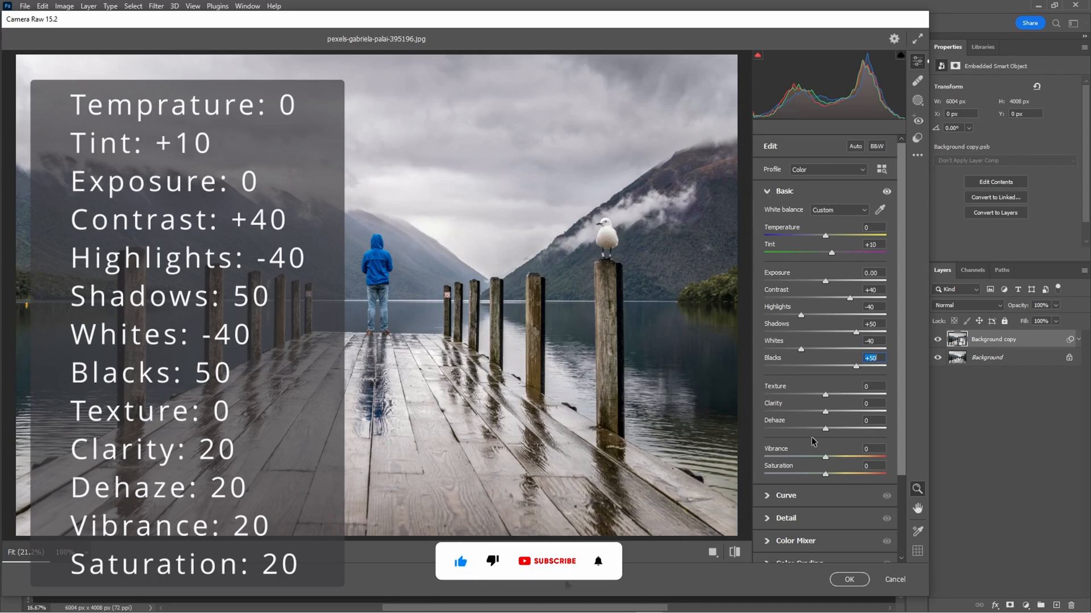
# - Set Vibrance, Saturation, Clarity and Dehaze to +20 in the Basic adjustments
pyautogui.moveTo(818, 446)
pyautogui.mouseDown()
pyautogui.moveTo(828, 440)
pyautogui.moveTo(810, 458)
pyautogui.moveTo(816, 448)
pyautogui.mouseUp()
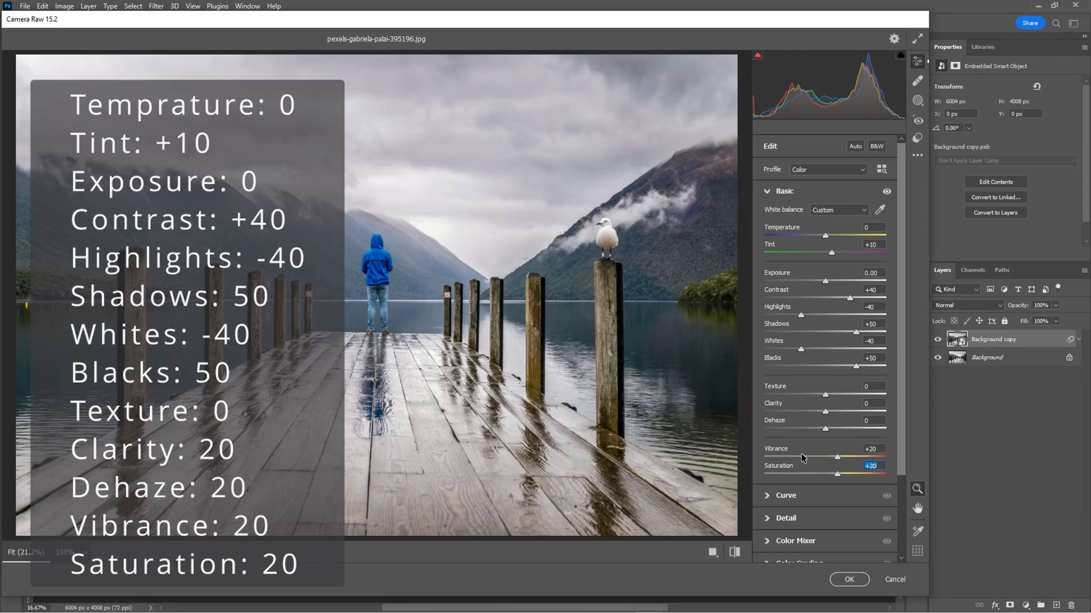
pyautogui.moveTo(800, 408)
pyautogui.mouseDown()
pyautogui.moveTo(816, 396)
pyautogui.moveTo(814, 415)
pyautogui.moveTo(820, 403)
pyautogui.mouseUp()
pyautogui.click(772, 191)
# - Fade the blacks on the main point curve by raising its black point and shaping the shadows around input 45, output 48
pyautogui.click(770, 215)
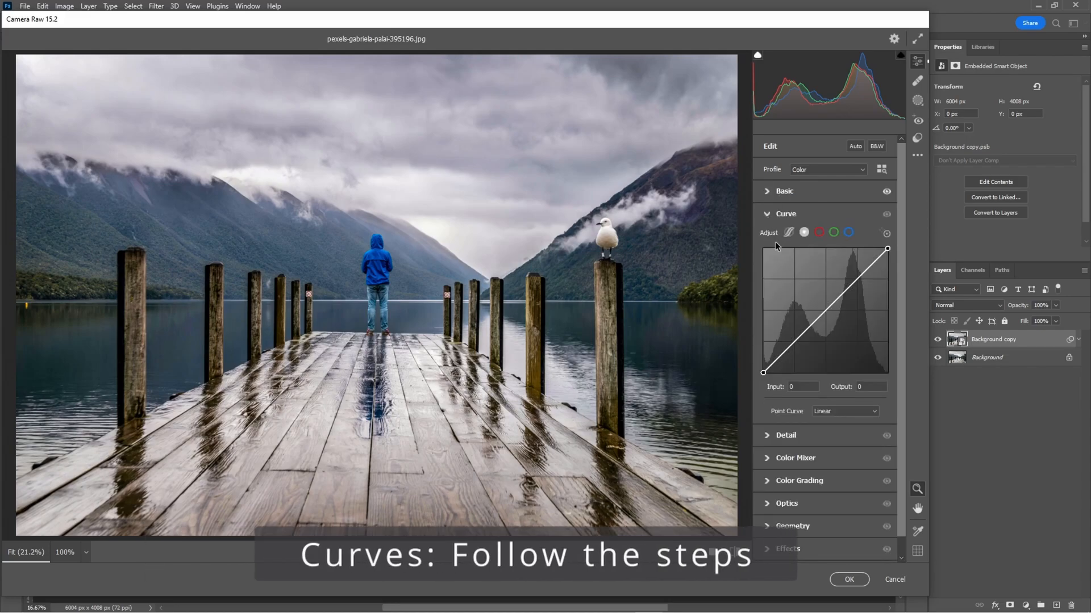
pyautogui.moveTo(763, 373); pyautogui.dragTo(746, 346)
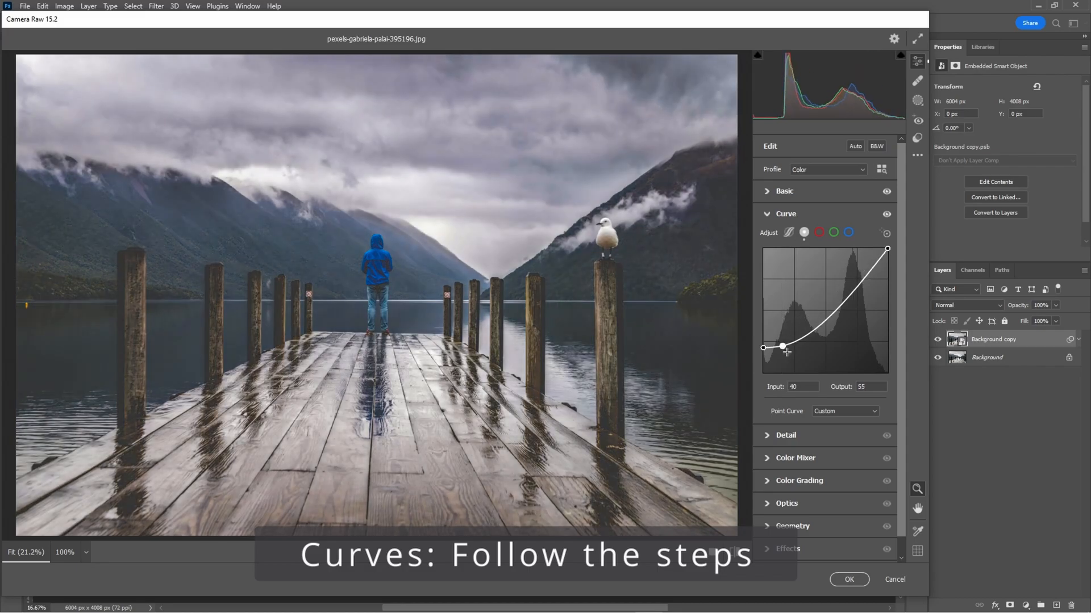
pyautogui.click(797, 343)
pyautogui.moveTo(797, 343)
pyautogui.mouseDown()
pyautogui.moveTo(763, 354)
pyautogui.moveTo(798, 350)
pyautogui.moveTo(785, 350)
pyautogui.mouseUp()
pyautogui.doubleClick(797, 347)
# - Lower the shadows on the red curve with a point at input 66, output 53, and anchor the midtones
pyautogui.click(817, 235)
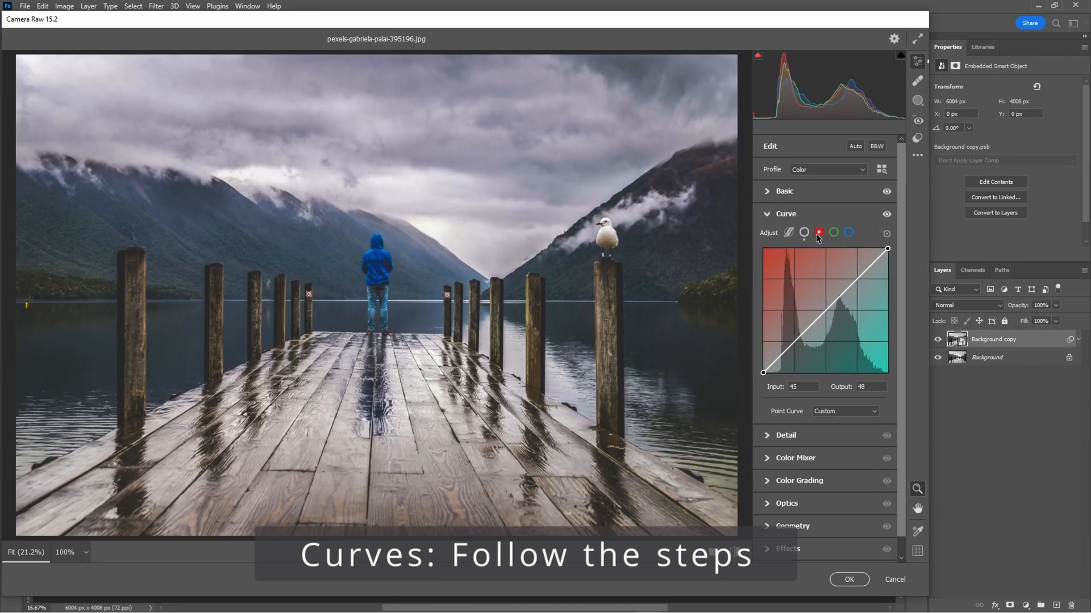
pyautogui.moveTo(779, 356); pyautogui.dragTo(794, 345)
pyautogui.moveTo(825, 310); pyautogui.dragTo(795, 347)
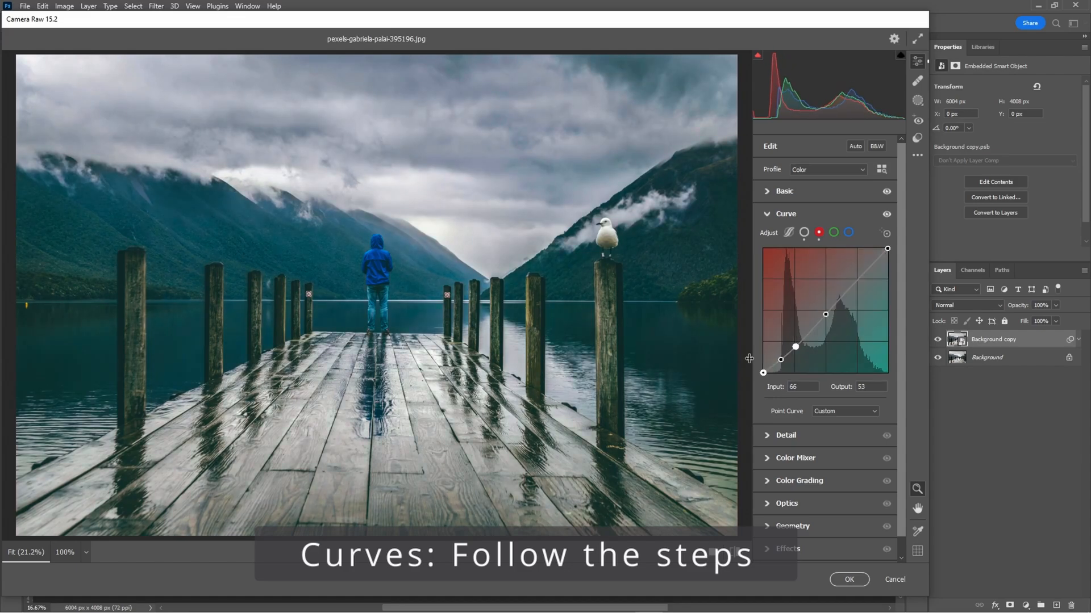
pyautogui.moveTo(825, 314); pyautogui.dragTo(825, 312)
# - Shape the green and blue curves with shadow and midtone points, placing the blue midtone point at input 129, output 121
pyautogui.click(833, 232)
pyautogui.moveTo(781, 361); pyautogui.dragTo(826, 313)
pyautogui.click(848, 232)
pyautogui.click(780, 361)
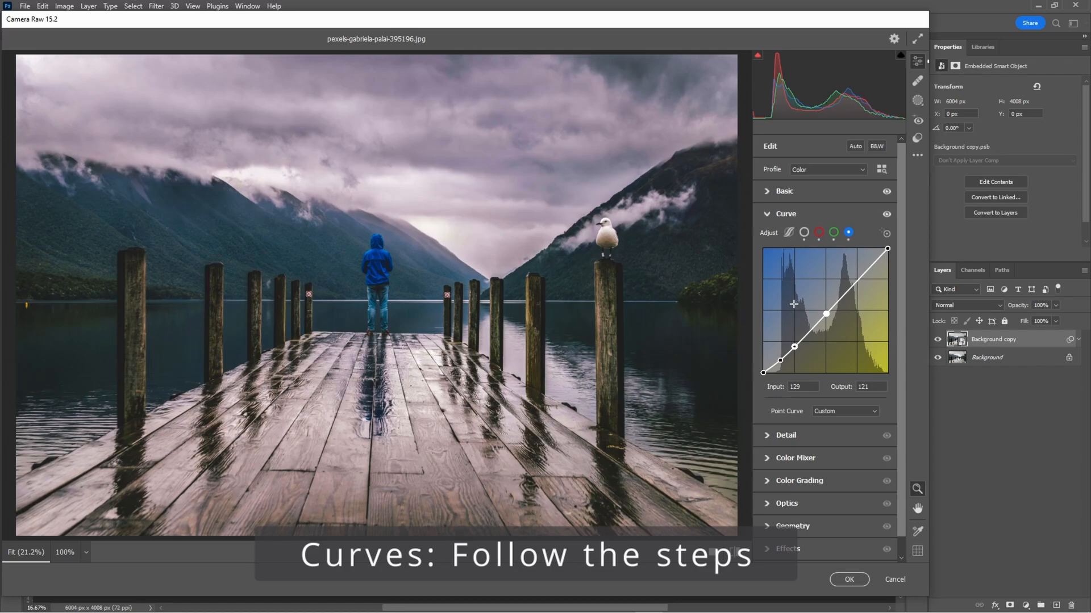
pyautogui.click(771, 214)
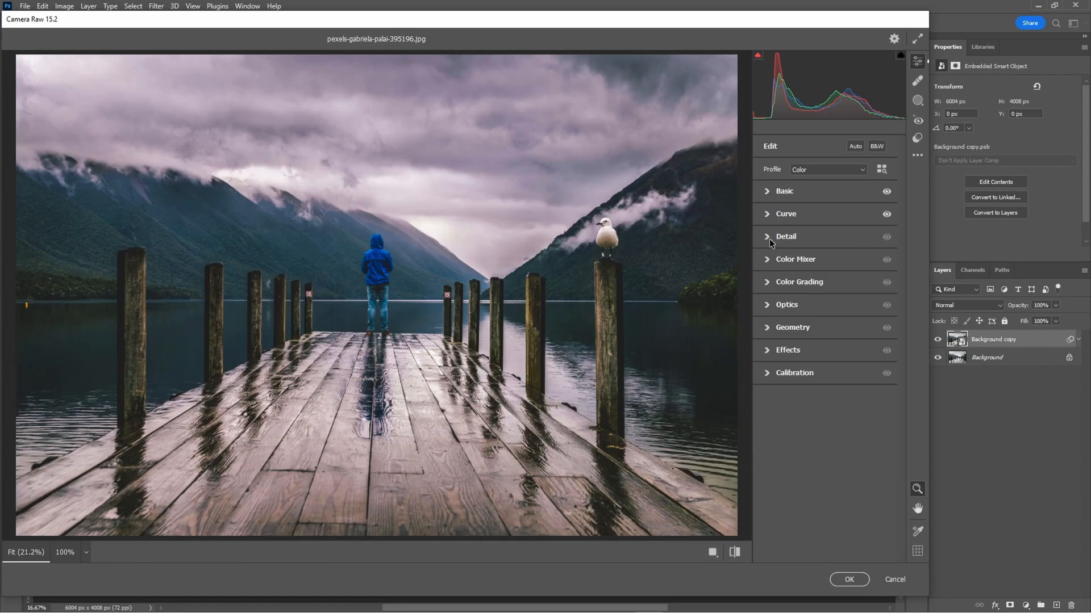
# - Set both Noise Reduction and Color Noise Reduction to 15 in the Detail adjustments
pyautogui.click(770, 237)
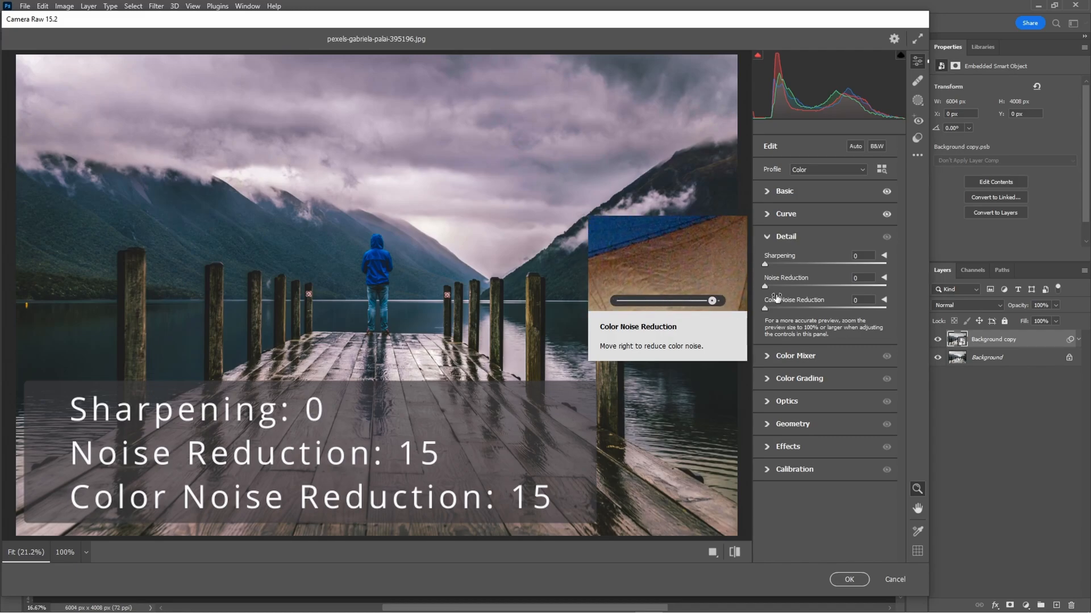
pyautogui.moveTo(769, 285); pyautogui.dragTo(782, 276)
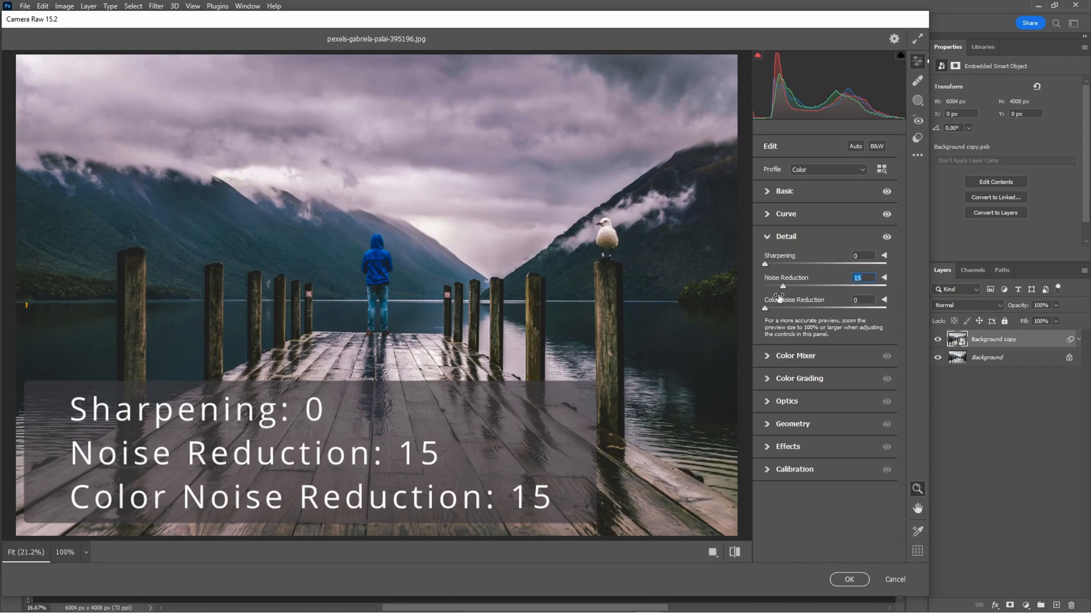
pyautogui.click(767, 236)
# - Shift the Color Mixer hues, setting Oranges to -10 and Yellows to about -80
pyautogui.click(766, 260)
pyautogui.click(770, 294)
pyautogui.moveTo(804, 335); pyautogui.dragTo(771, 345)
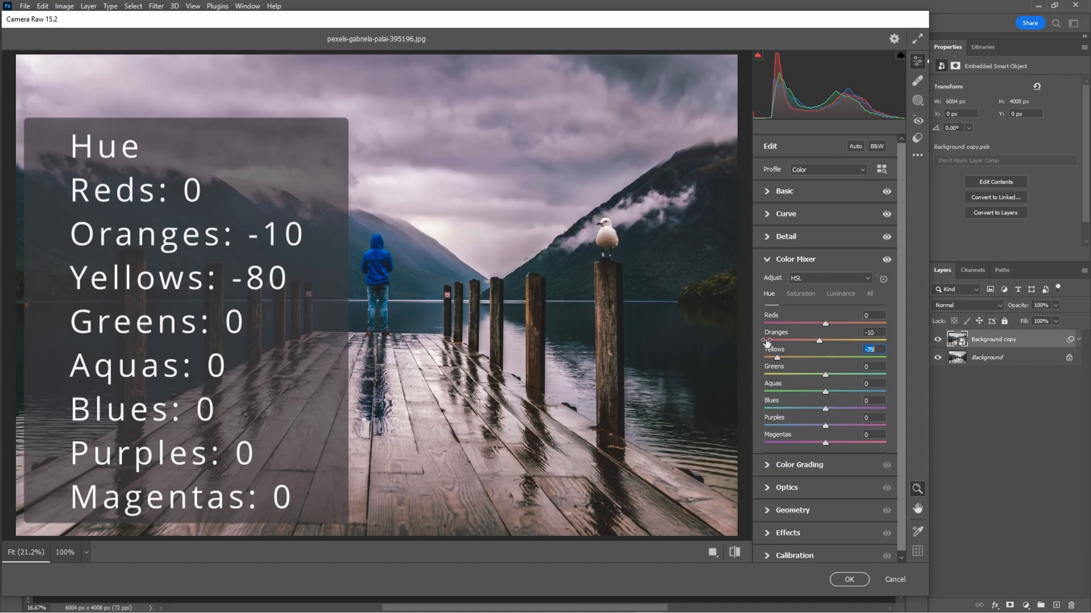
# - Set Color Mixer saturation to -50 for Reds, Oranges, Yellows and Aquas, -48 for Greens, and -80 for Blues, Purples and Magentas
pyautogui.click(801, 294)
pyautogui.moveTo(814, 317); pyautogui.dragTo(778, 376)
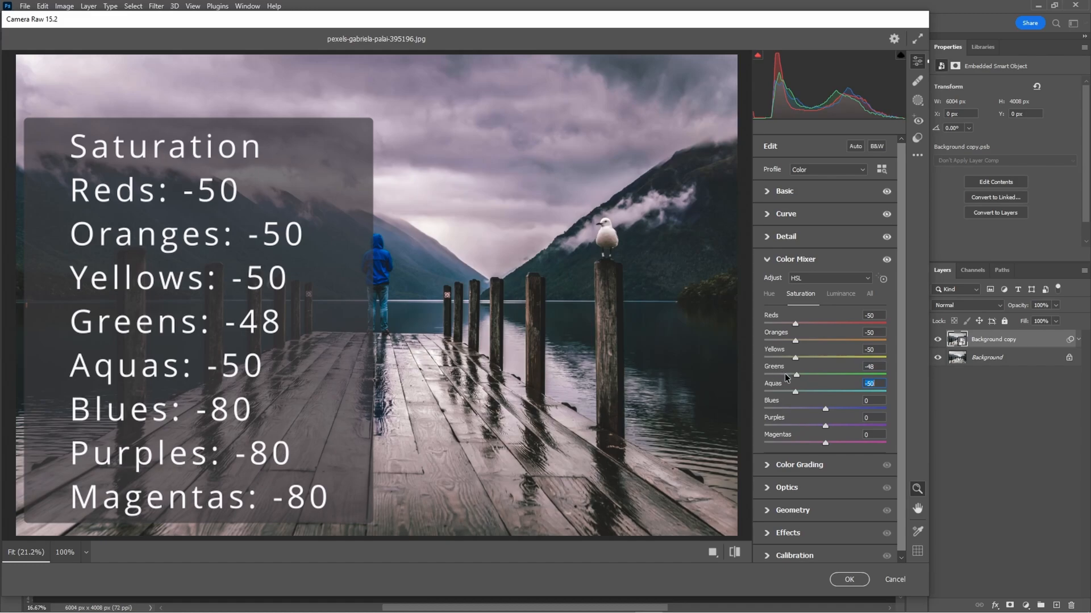
pyautogui.moveTo(773, 401); pyautogui.dragTo(768, 432)
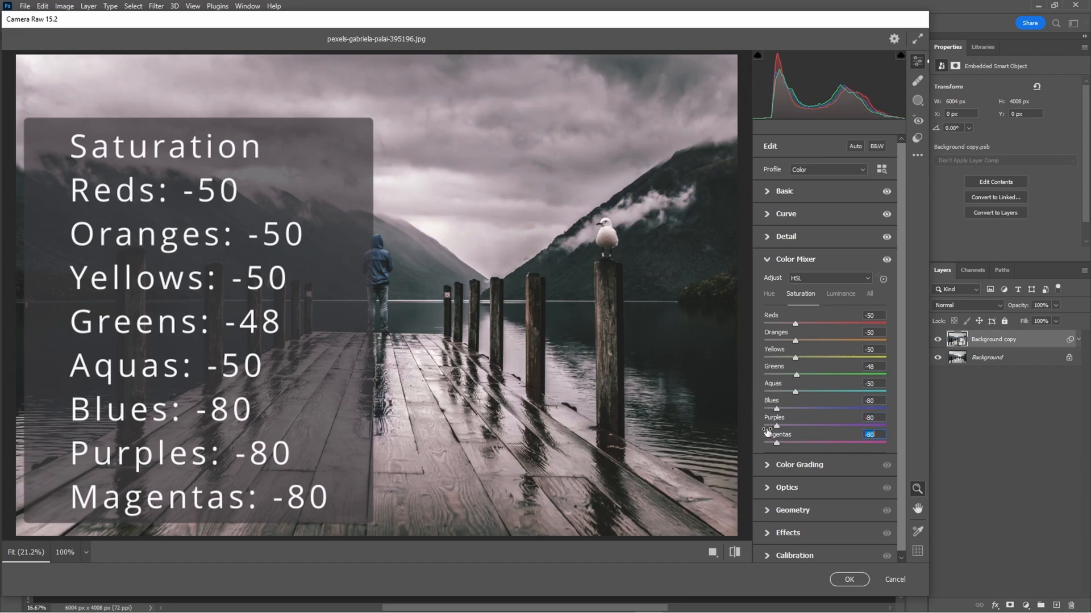
# - Set the Color Mixer luminance to +30 for Oranges and +10 for Yellows
pyautogui.click(842, 294)
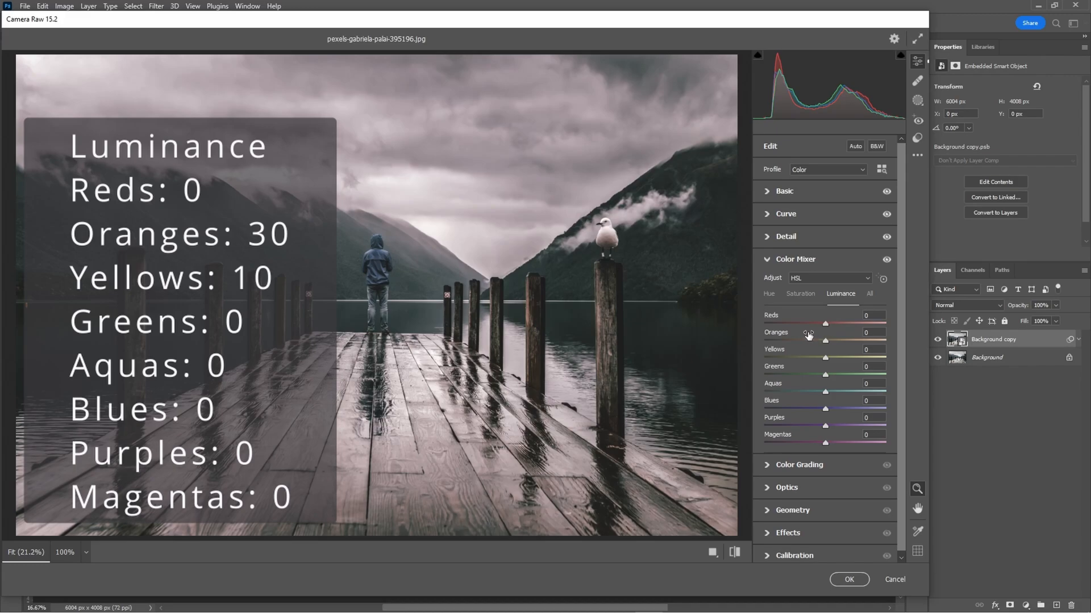
pyautogui.moveTo(804, 334)
pyautogui.mouseDown()
pyautogui.moveTo(822, 331)
pyautogui.moveTo(808, 345)
pyautogui.mouseUp()
pyautogui.click(767, 259)
# - Color grade the shadows with Hue 195 and Saturation 10
pyautogui.click(767, 281)
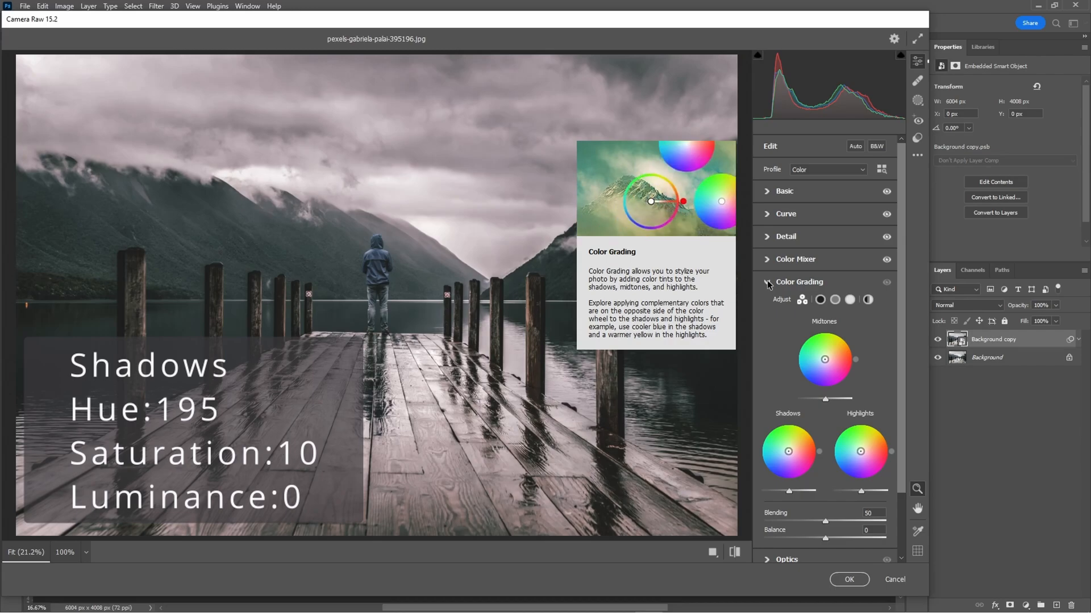
pyautogui.click(819, 299)
pyautogui.scroll(-2, 828, 382)
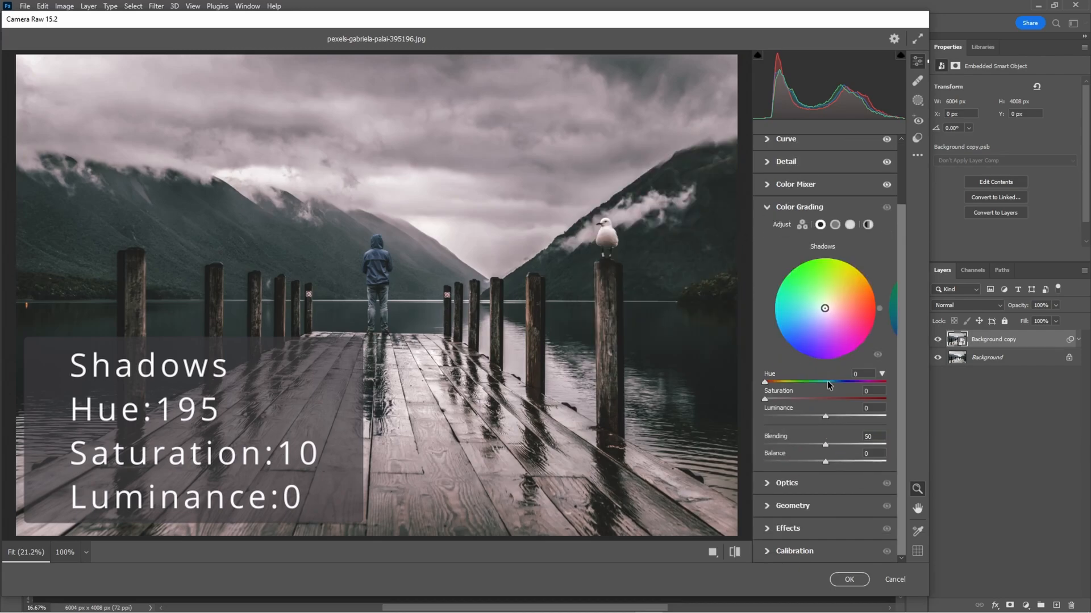
pyautogui.click(834, 381)
pyautogui.write('195')
pyautogui.press('Return')
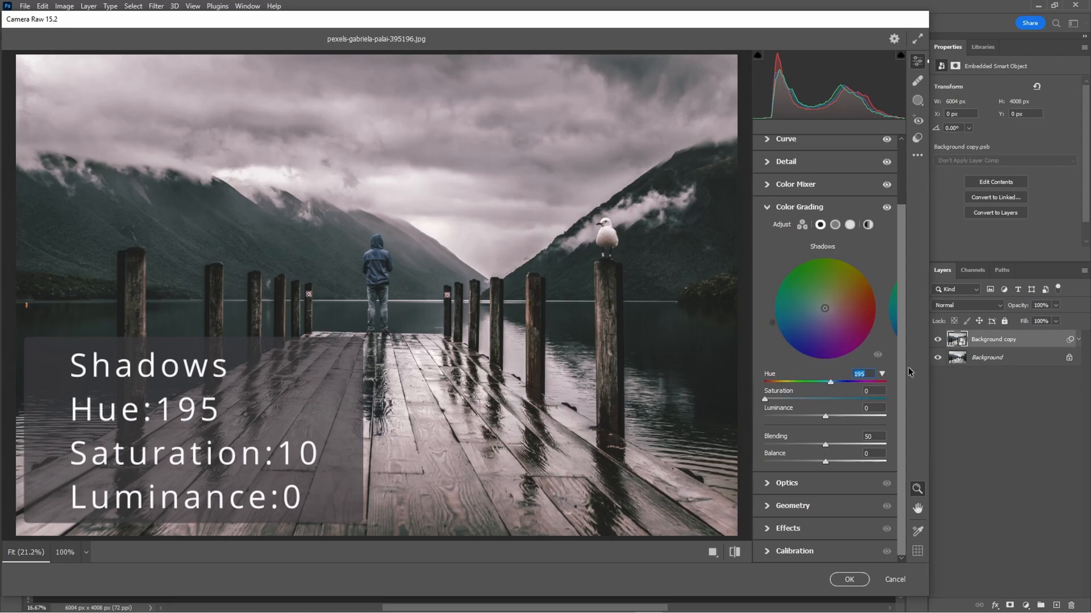
pyautogui.moveTo(777, 391)
pyautogui.mouseDown()
pyautogui.moveTo(837, 393)
pyautogui.moveTo(796, 388)
pyautogui.mouseUp()
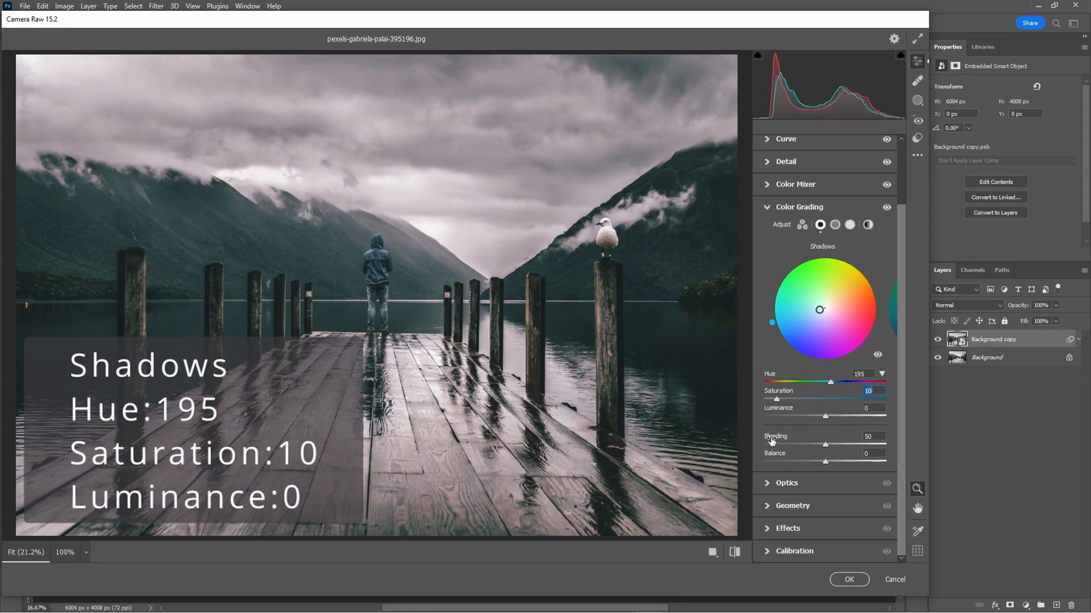
pyautogui.moveTo(767, 437)
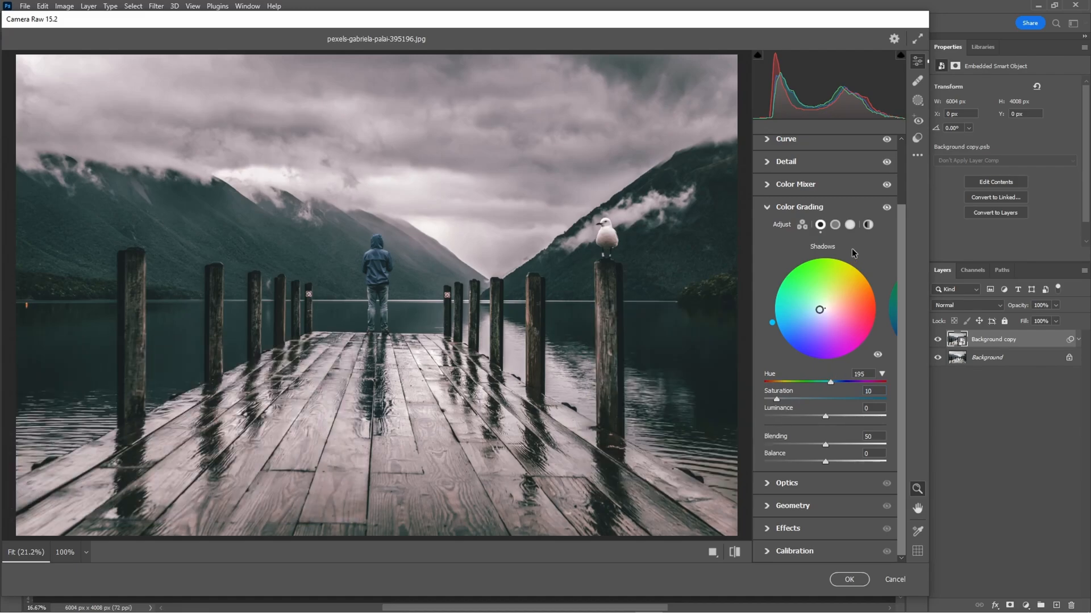
# - Color grade the highlights with Hue 57 and Saturation 20, and set Blending to 100 and Balance to -20
pyautogui.click(851, 226)
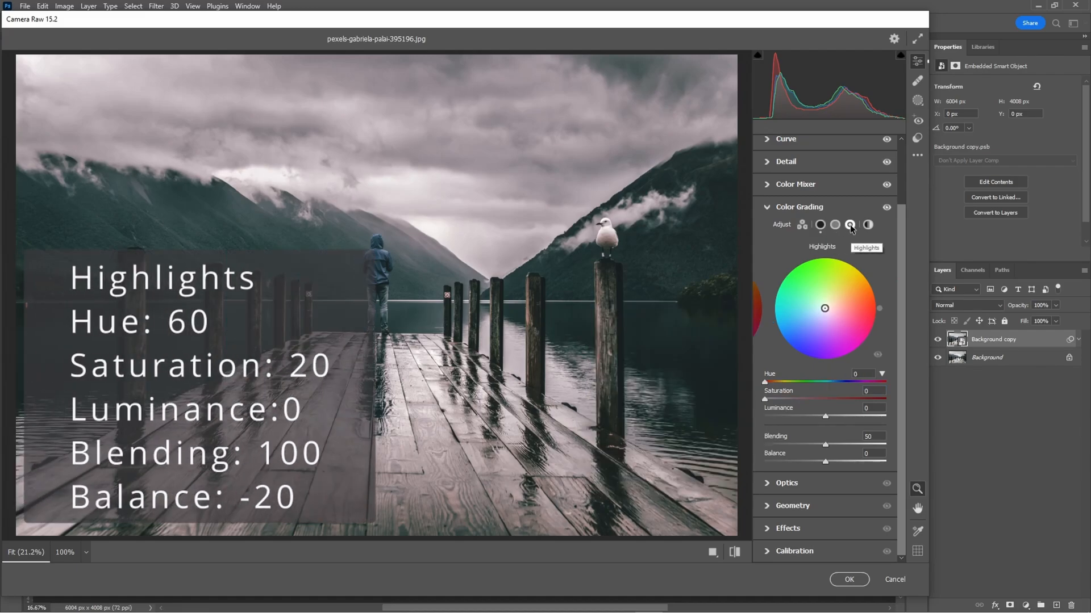
pyautogui.moveTo(783, 373); pyautogui.dragTo(821, 385)
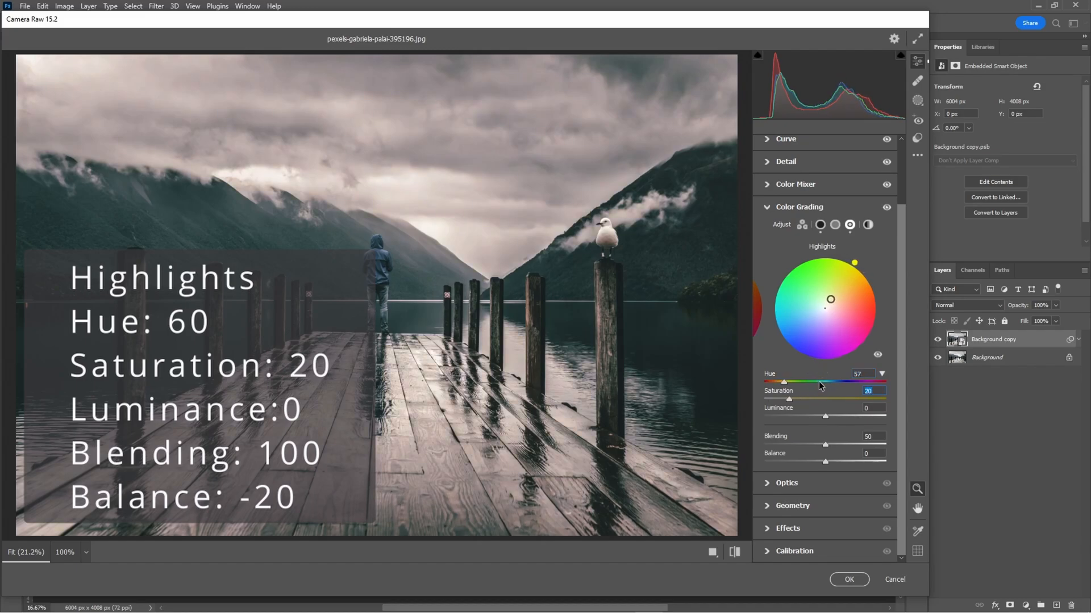
pyautogui.moveTo(807, 437); pyautogui.dragTo(826, 452)
pyautogui.click(769, 207)
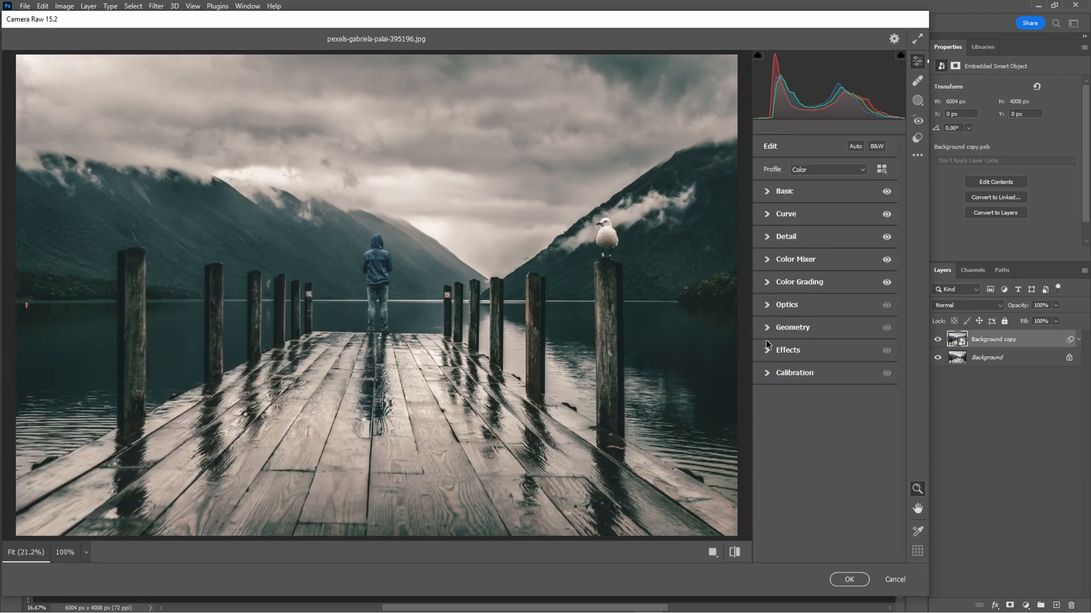
# - Calibrate the primaries' hue and saturation: Red +10 and +18, Green -20 and +30, Blue -10 and +20
pyautogui.click(767, 373)
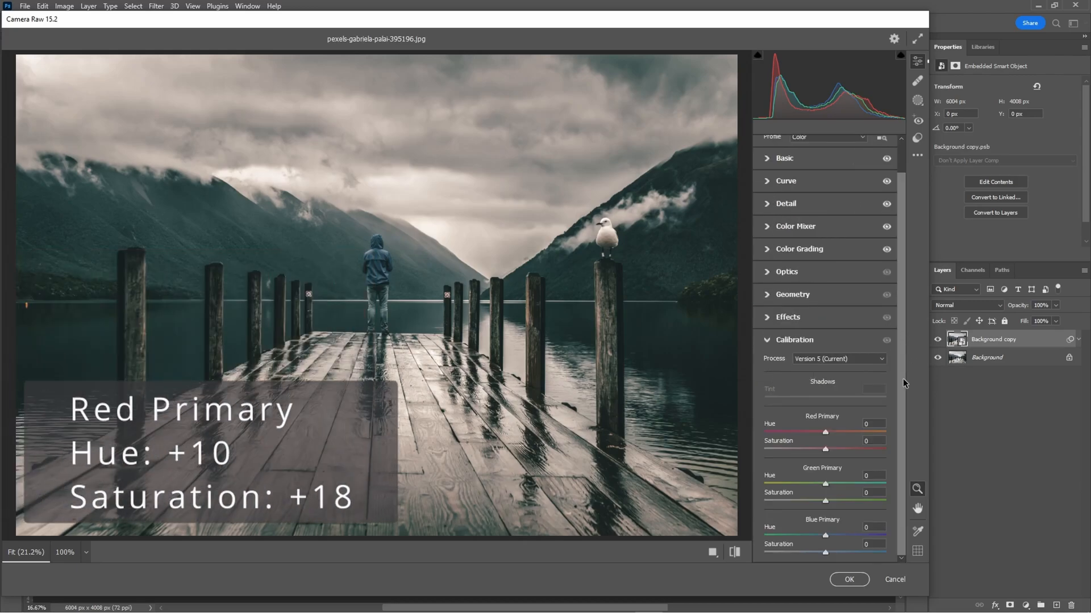
pyautogui.moveTo(825, 431)
pyautogui.mouseDown()
pyautogui.moveTo(815, 442)
pyautogui.moveTo(831, 437)
pyautogui.moveTo(809, 437)
pyautogui.moveTo(816, 430)
pyautogui.mouseUp()
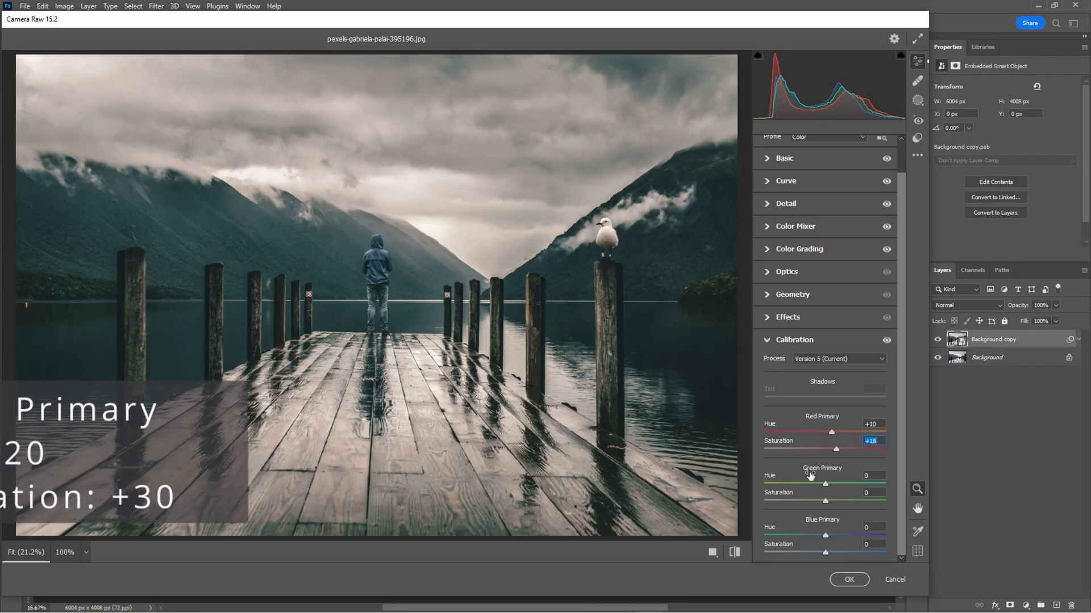
pyautogui.moveTo(812, 475)
pyautogui.mouseDown()
pyautogui.moveTo(793, 470)
pyautogui.moveTo(827, 491)
pyautogui.mouseUp()
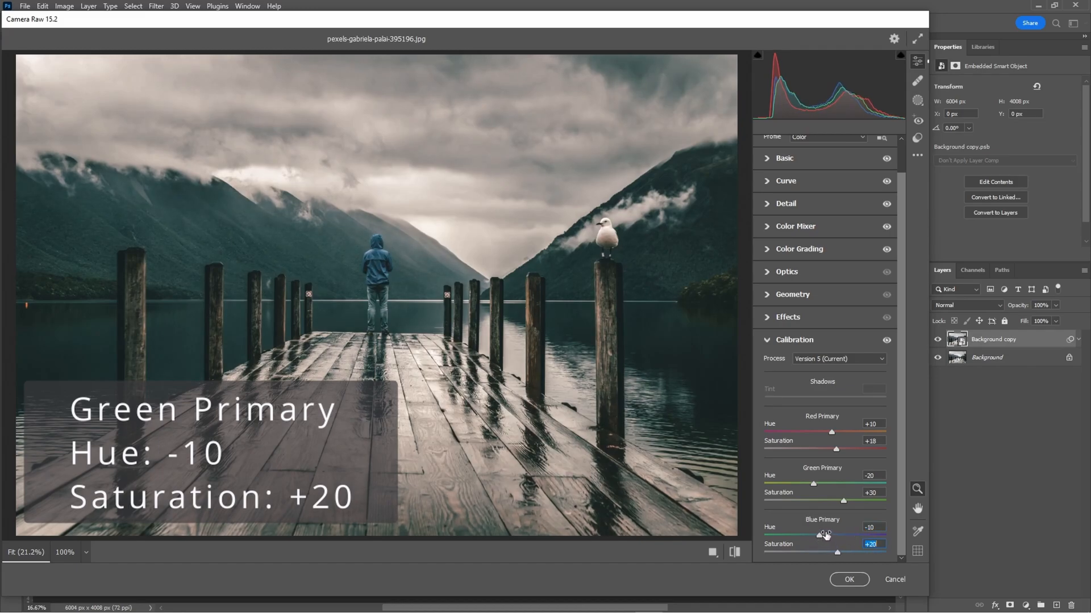
# - Save the adjustments as a user preset named Cinematic Urban Preset and apply the filter to the pier photo
pyautogui.click(917, 155)
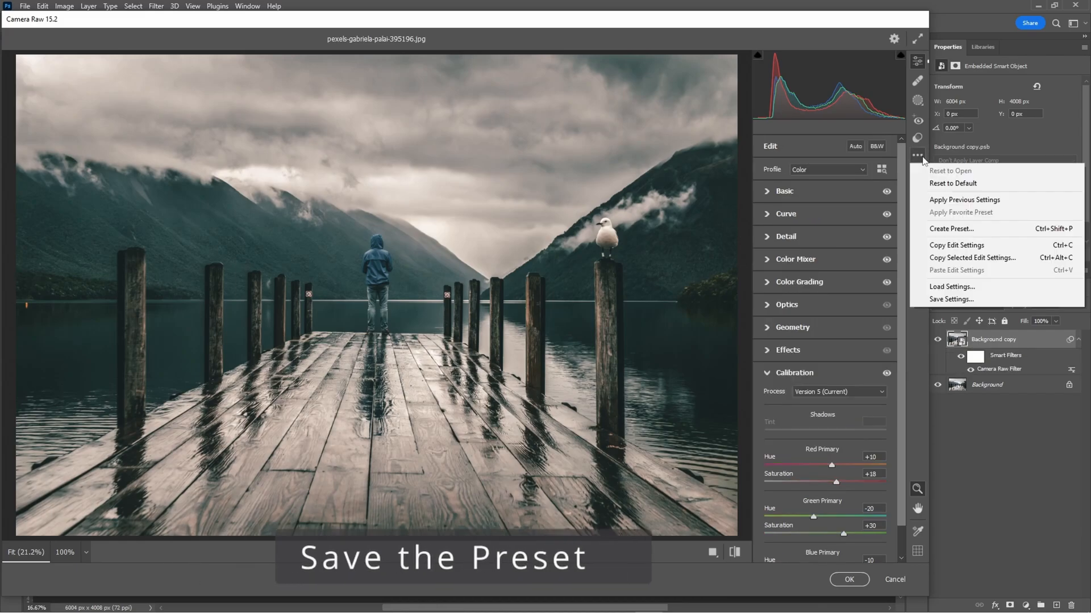
pyautogui.click(952, 228)
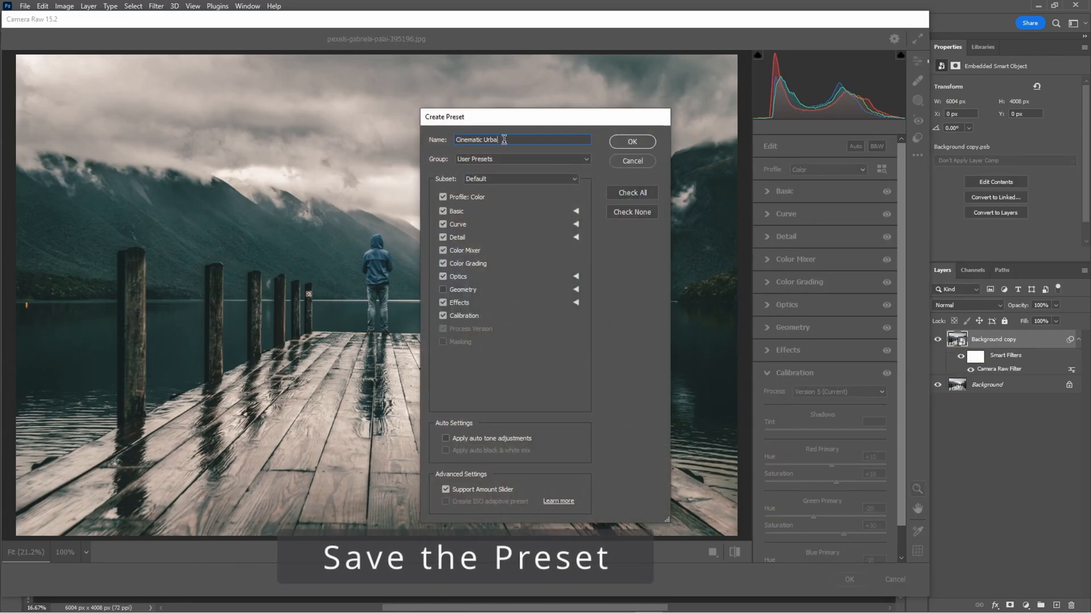
pyautogui.click(632, 142)
pyautogui.click(849, 580)
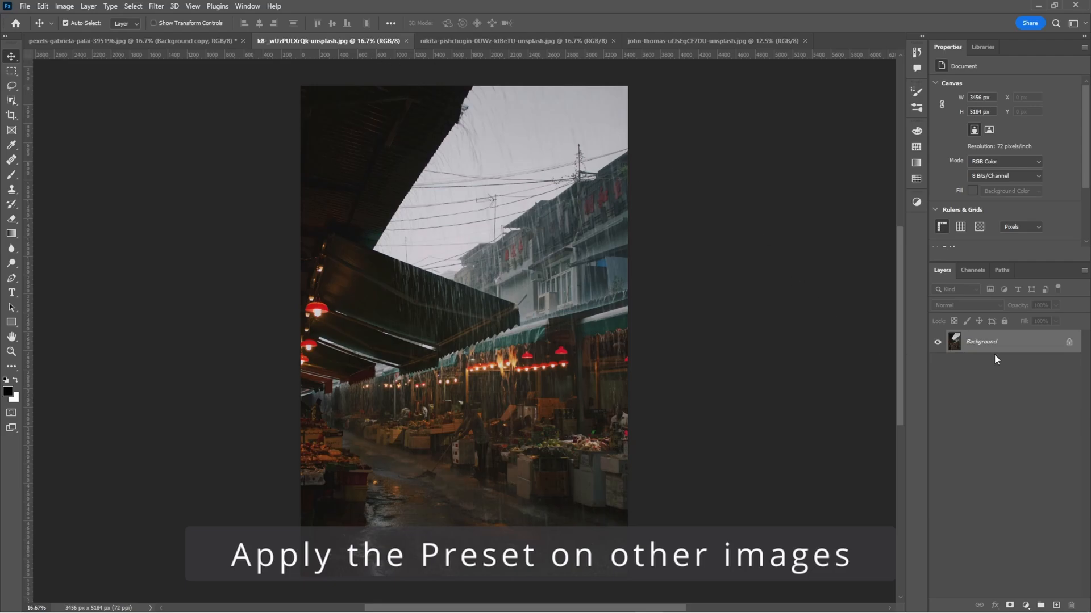
# - Duplicate the market photo's Background layer and convert the copy to a smart object
pyautogui.moveTo(995, 359); pyautogui.dragTo(1056, 605)
pyautogui.rightClick(1020, 351)
pyautogui.click(909, 286)
# - Apply the Cinematic Urban Preset to the market photo's smart object in the Camera Raw Filter
pyautogui.click(156, 6)
pyautogui.click(181, 89)
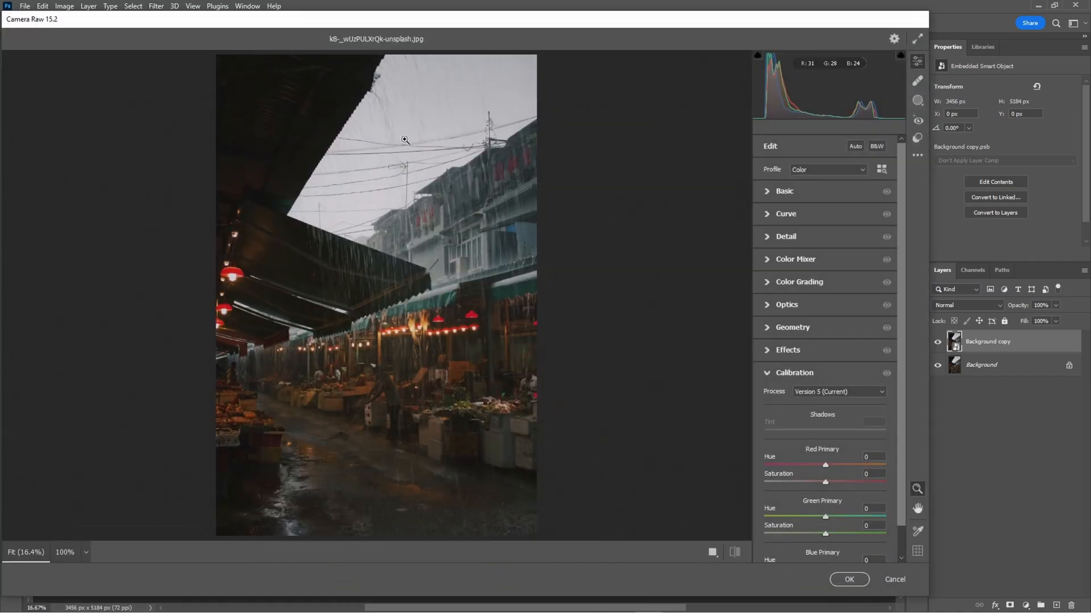
pyautogui.click(917, 138)
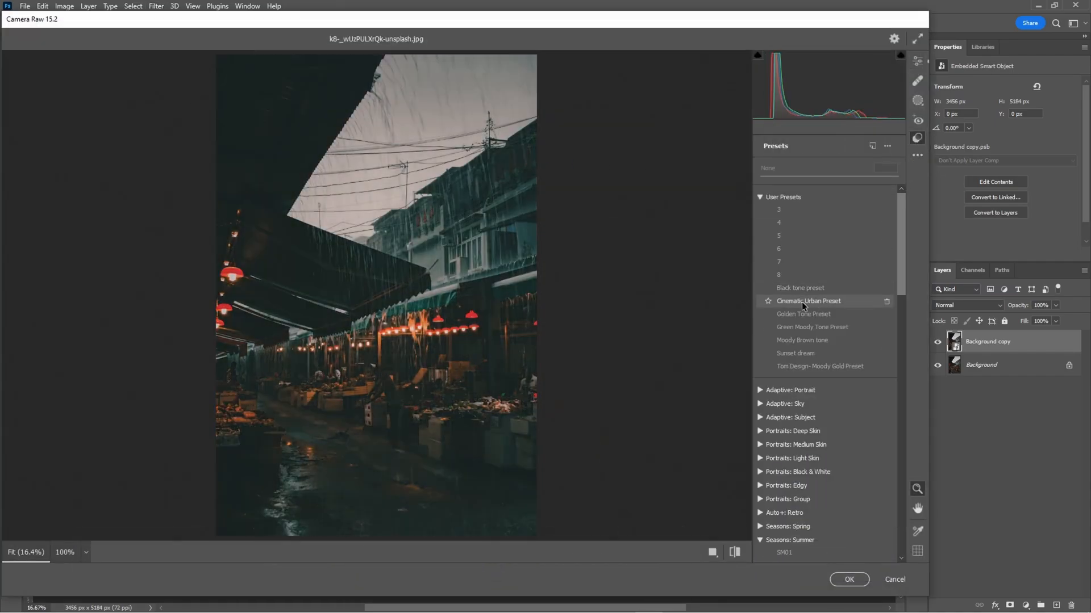
pyautogui.click(802, 303)
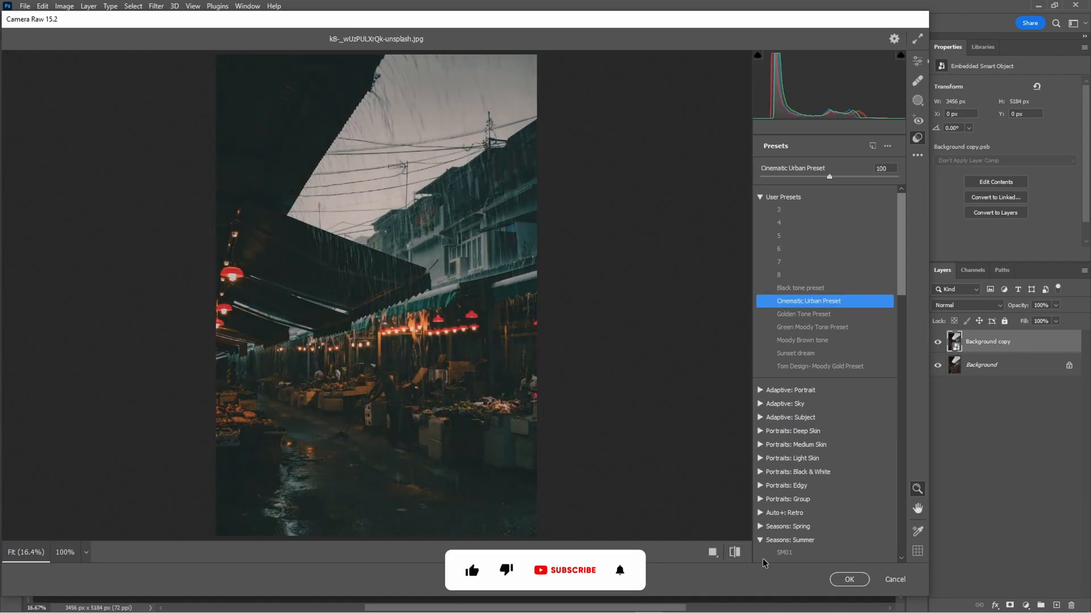
# - Commit the market photo's filter, and grade a duplicate of the tram street photo's Background layer with the Cinematic Urban Preset in Camera Raw
pyautogui.click(850, 580)
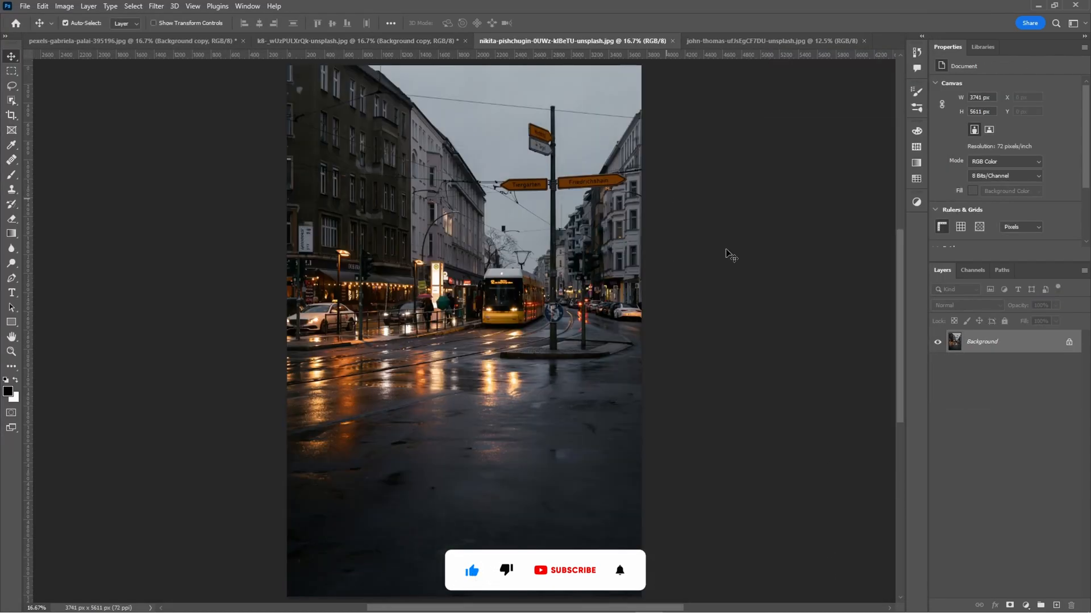
pyautogui.moveTo(1011, 347); pyautogui.dragTo(1056, 605)
pyautogui.click(156, 6)
pyautogui.click(176, 92)
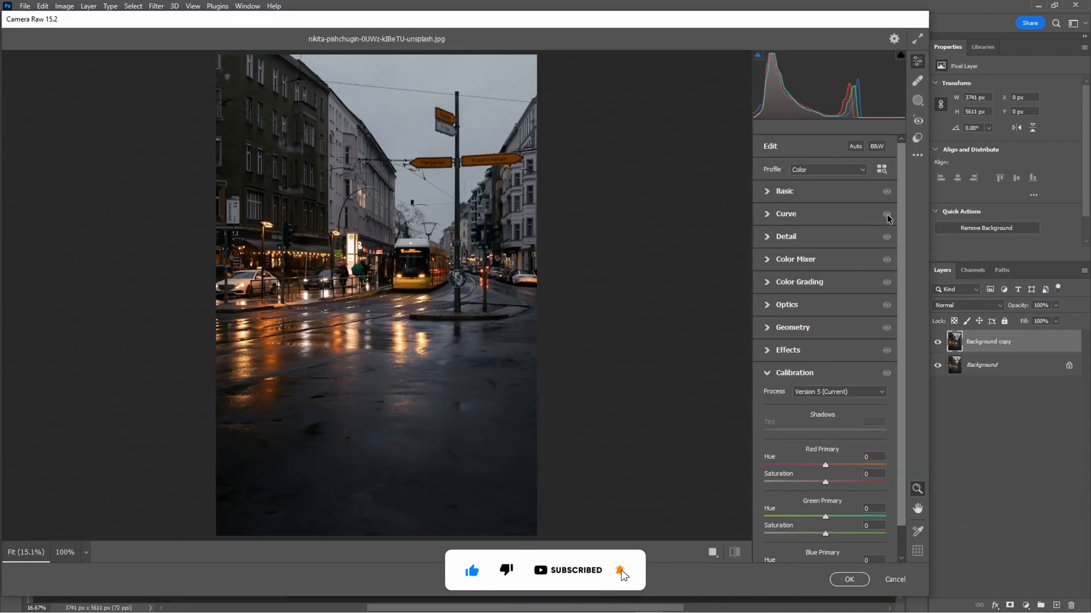
pyautogui.click(918, 138)
pyautogui.click(804, 300)
pyautogui.click(849, 579)
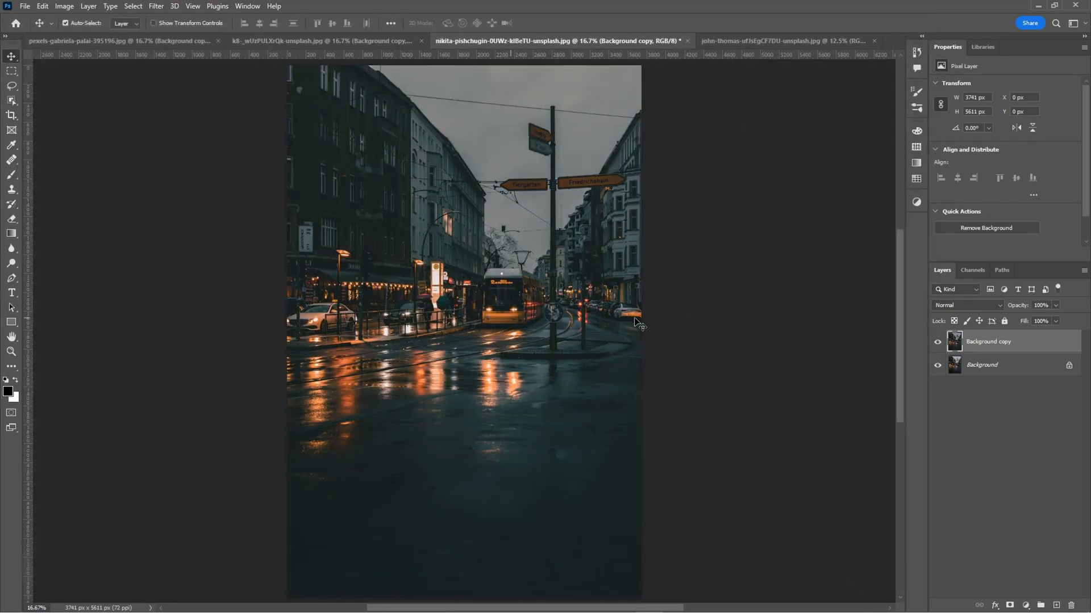
# - Duplicate the forest road photo's Background layer and apply the Cinematic Urban Preset to the copy with the Camera Raw Filter
pyautogui.click(753, 43)
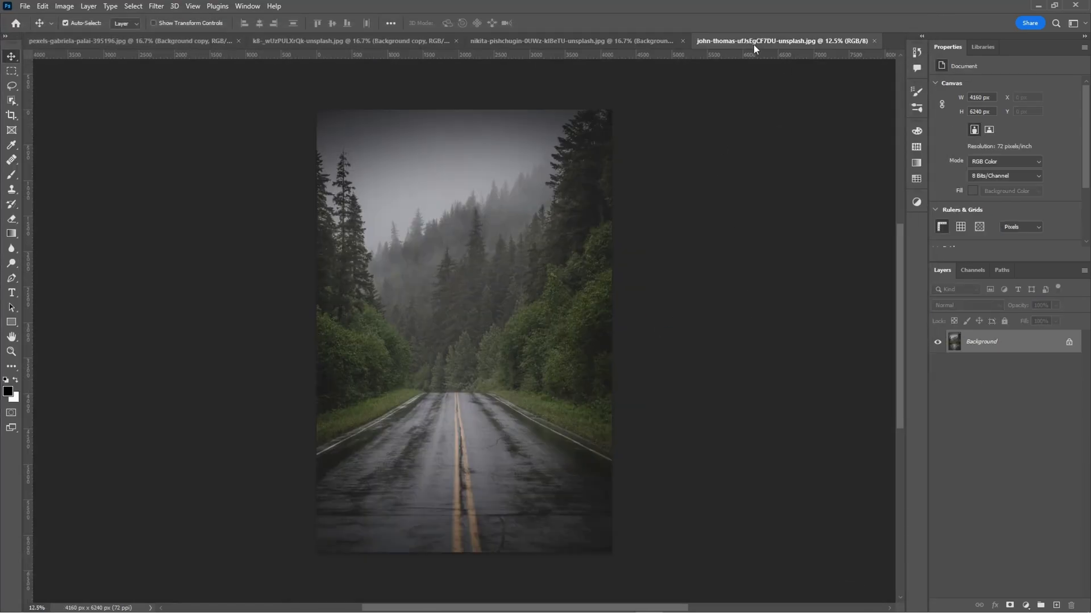
pyautogui.hotkey('ctrl', 'j')
pyautogui.click(151, 6)
pyautogui.click(173, 91)
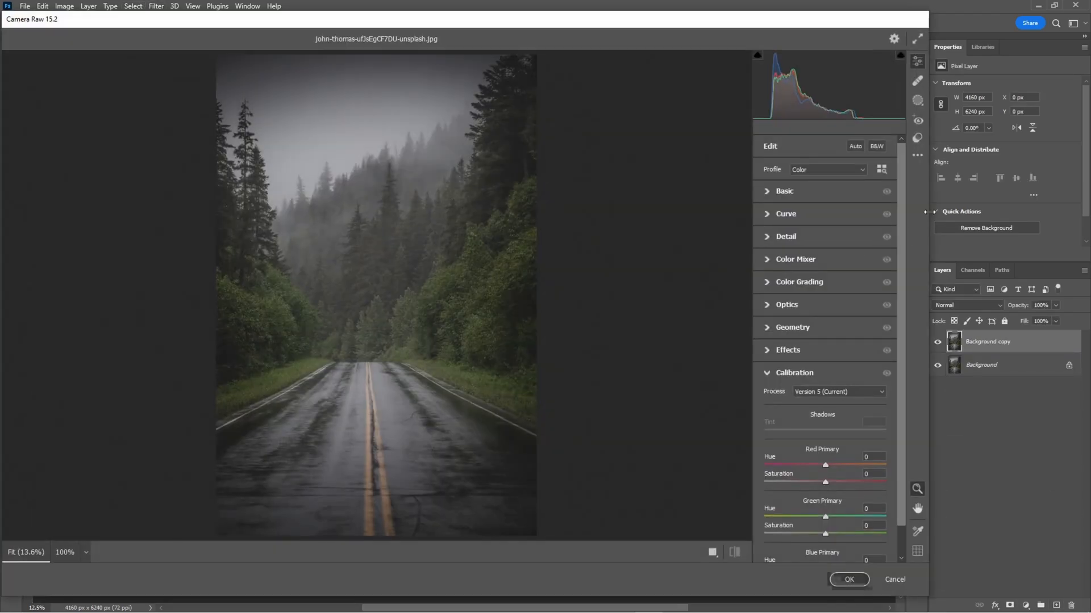
pyautogui.click(917, 138)
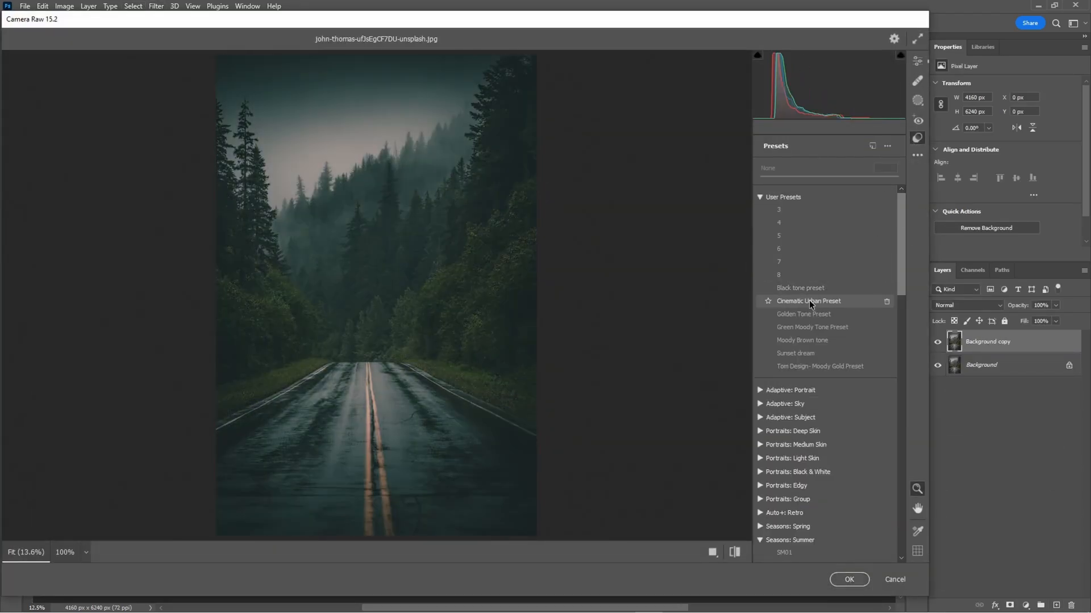
pyautogui.click(809, 301)
pyautogui.click(848, 579)
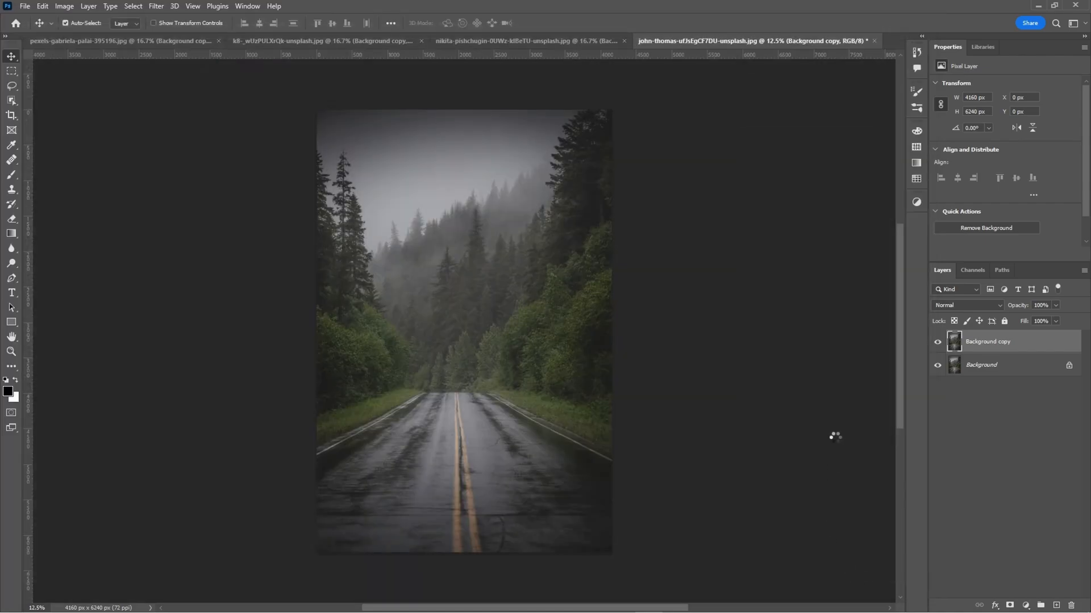